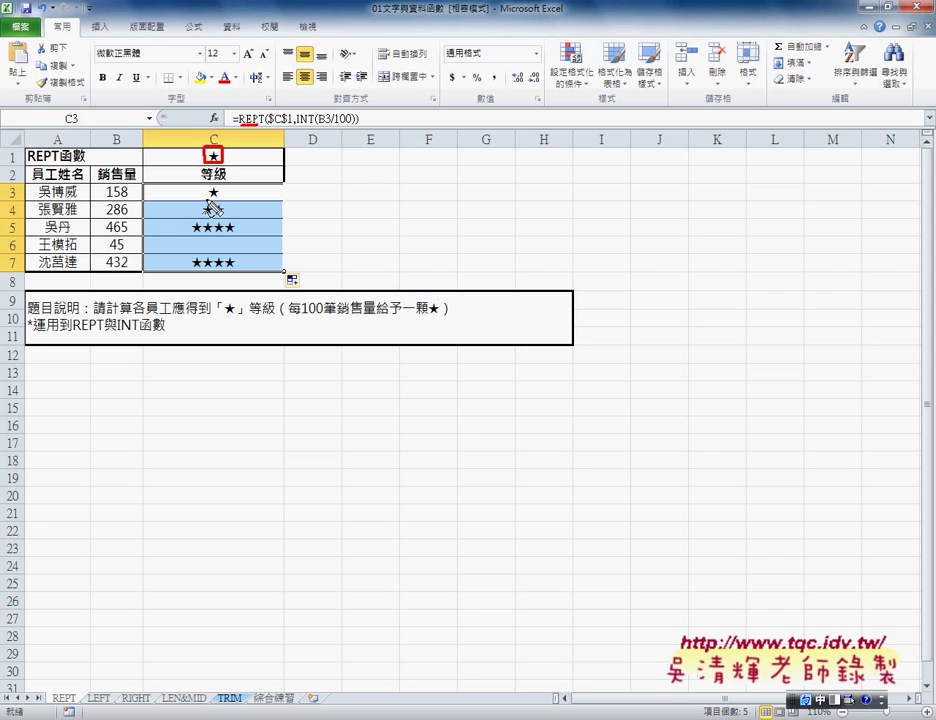
Step: Review the REPT formula's arguments behind the star ratings in C3:C7 and close it unchanged
{"action": "left_click_drag", "start_coordinate": [205, 198], "coordinate": [222, 198]}
{"action": "key", "text": "Escape"}
{"action": "left_click_drag", "start_coordinate": [284, 200], "coordinate": [285, 270]}
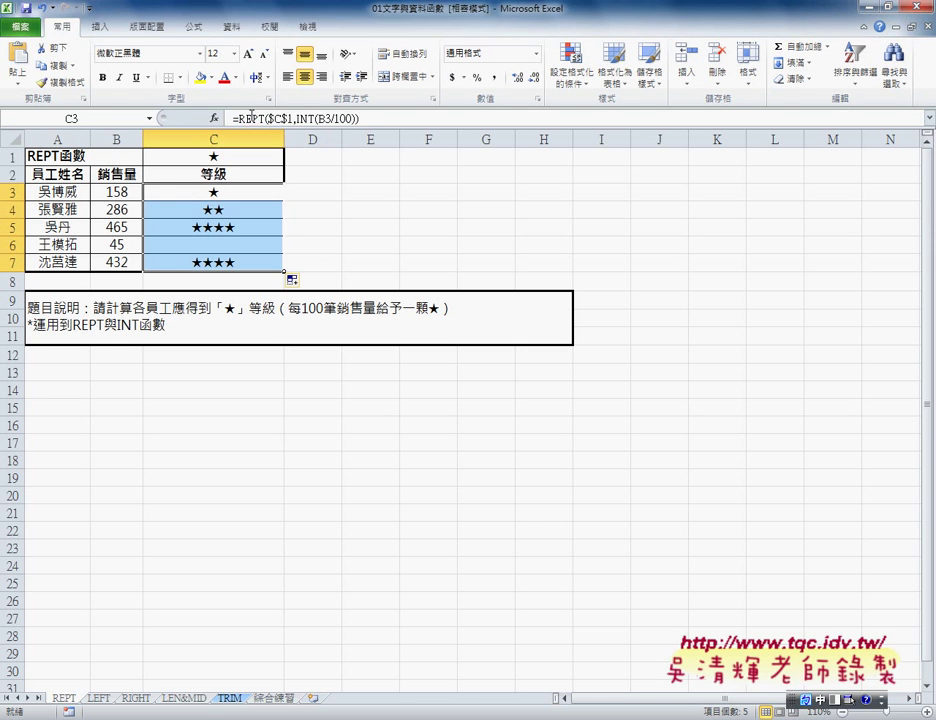
{"action": "left_click", "coordinate": [244, 118]}
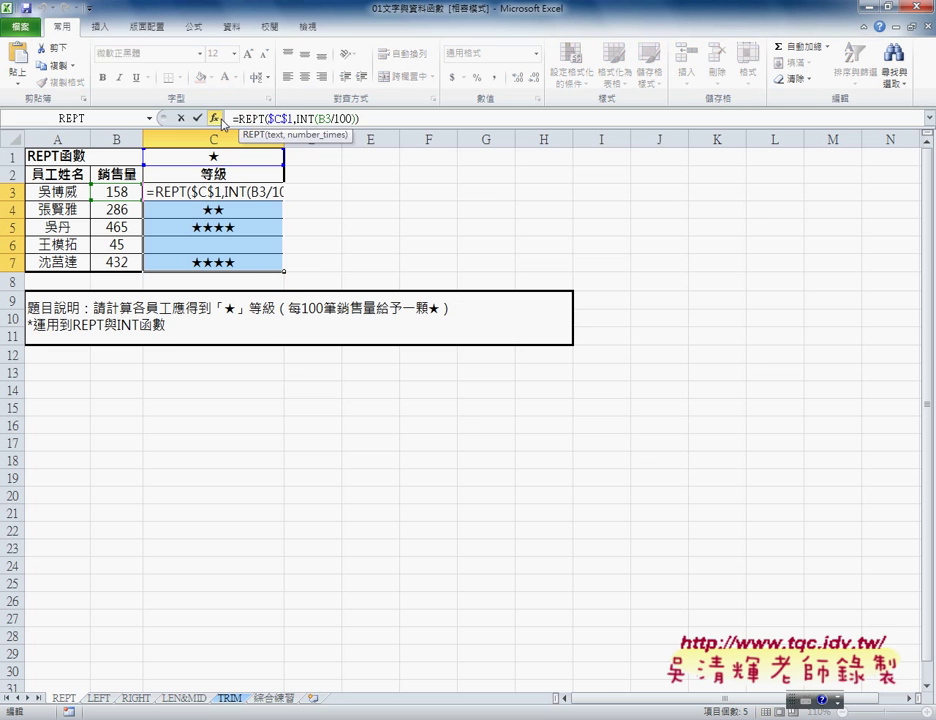
{"action": "left_click", "coordinate": [215, 118]}
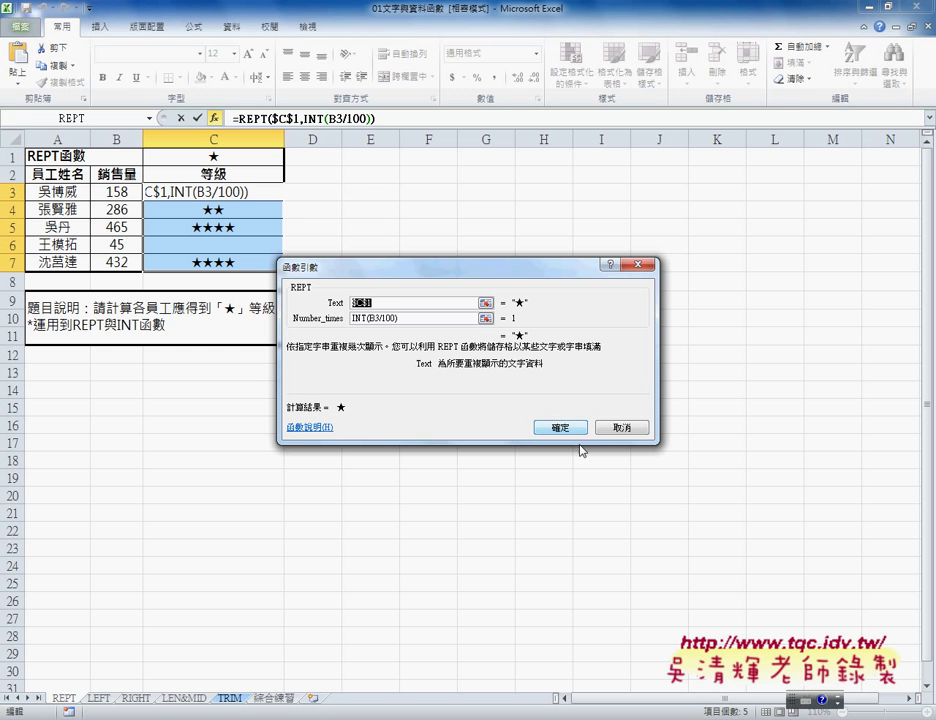
{"action": "left_click", "coordinate": [622, 427]}
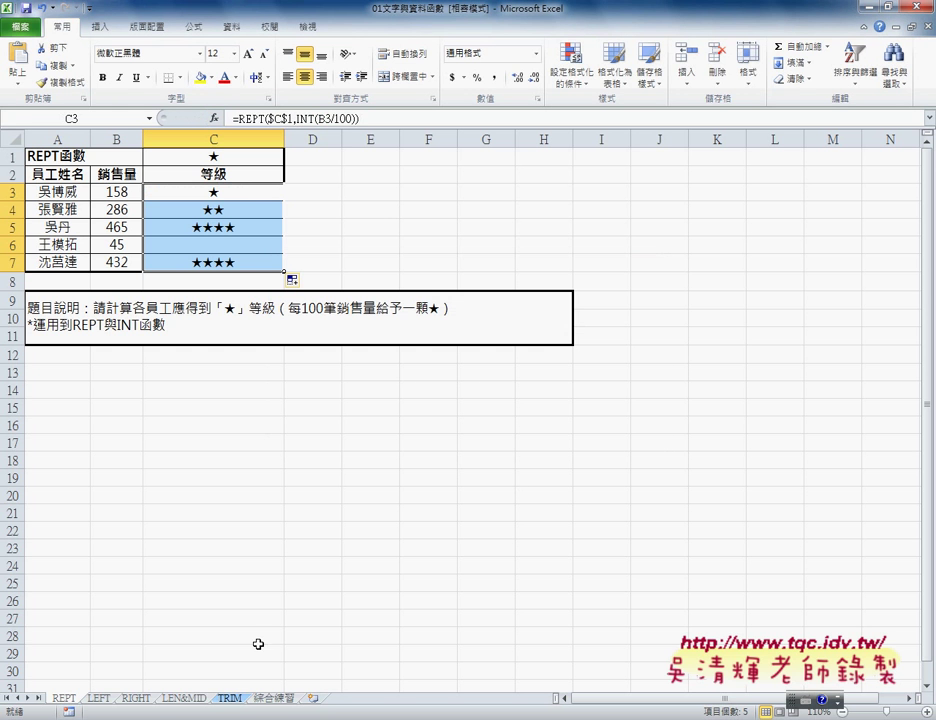
Step: Browse the LEFT, LEN&MID, REPT and 綜合練習 sheets, then return to LEN&MID
{"action": "left_click", "coordinate": [99, 698]}
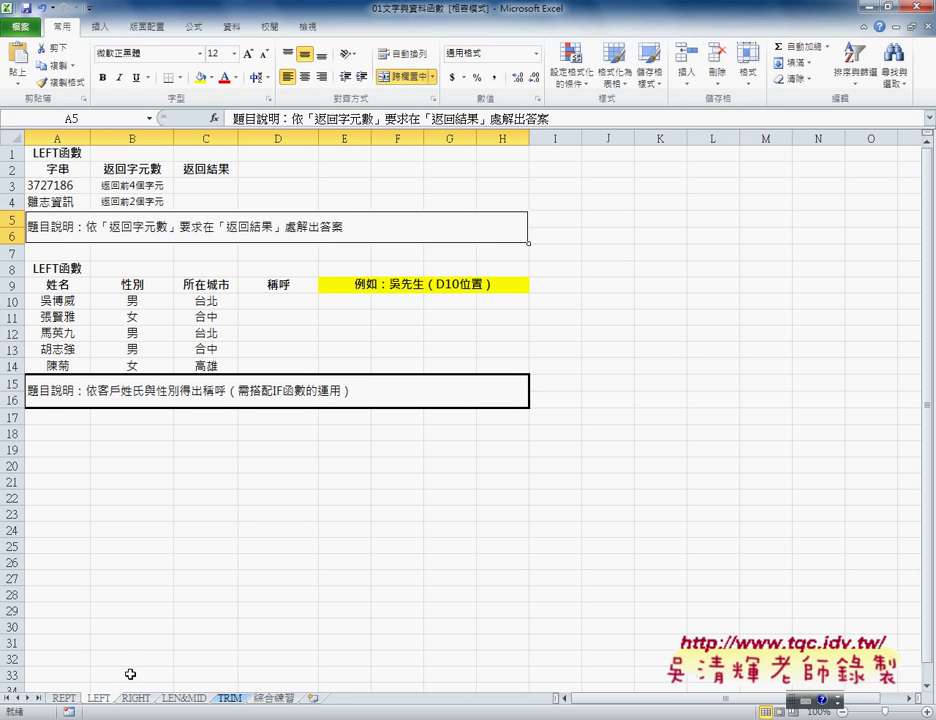
{"action": "left_click", "coordinate": [185, 698]}
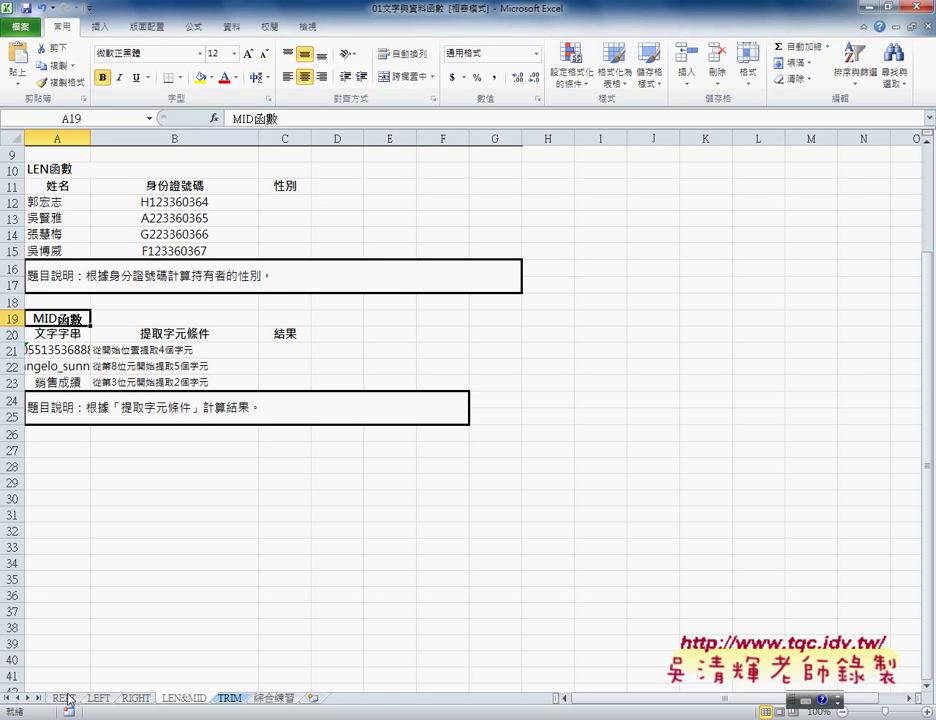
{"action": "left_click", "coordinate": [62, 699]}
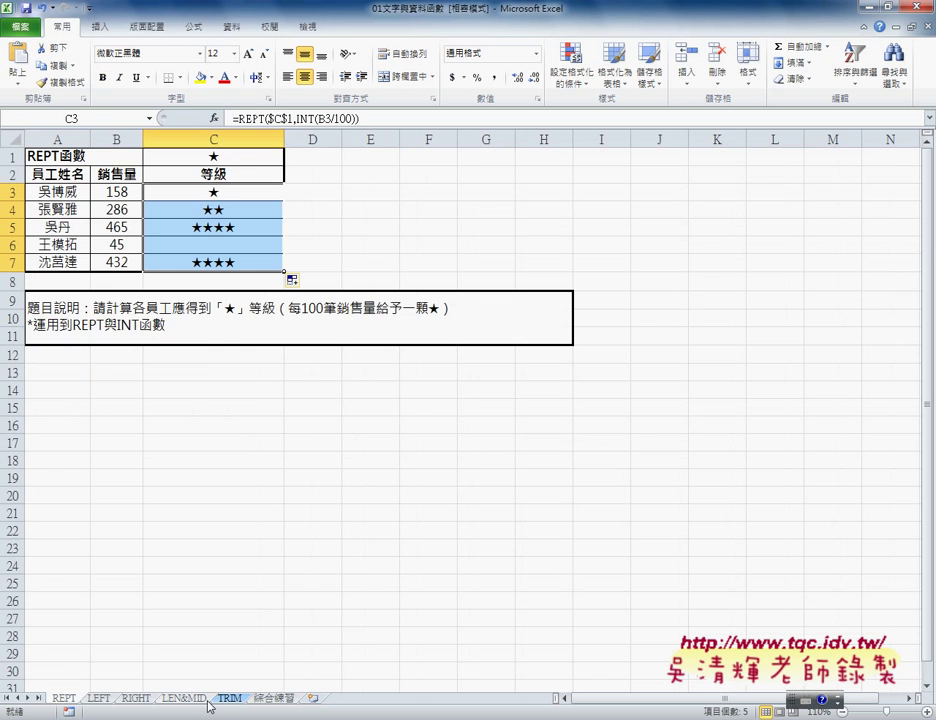
{"action": "left_click", "coordinate": [273, 700]}
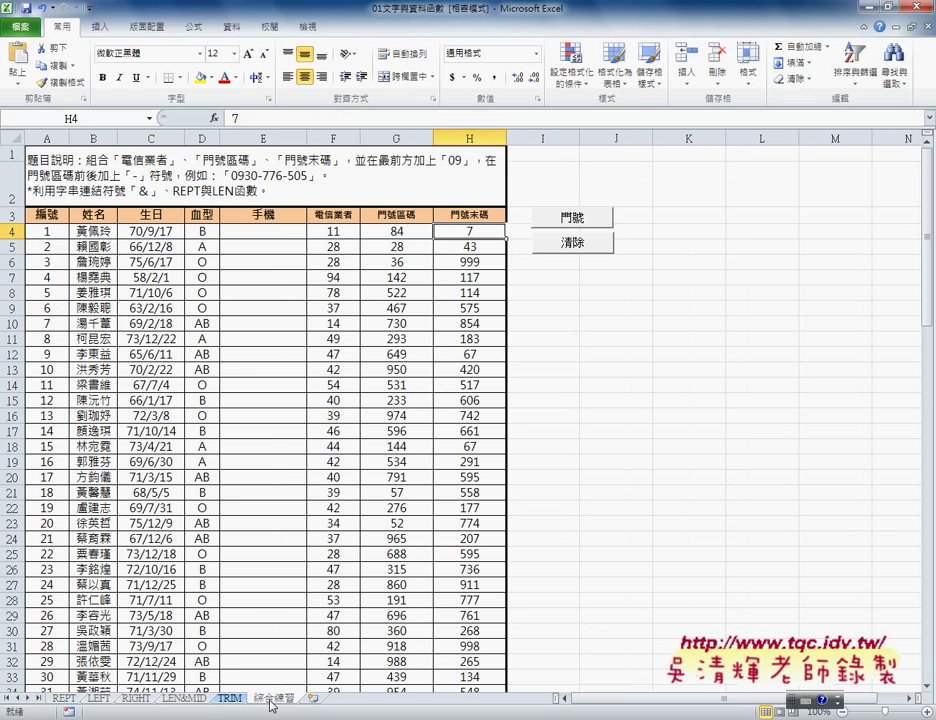
{"action": "left_click", "coordinate": [276, 229]}
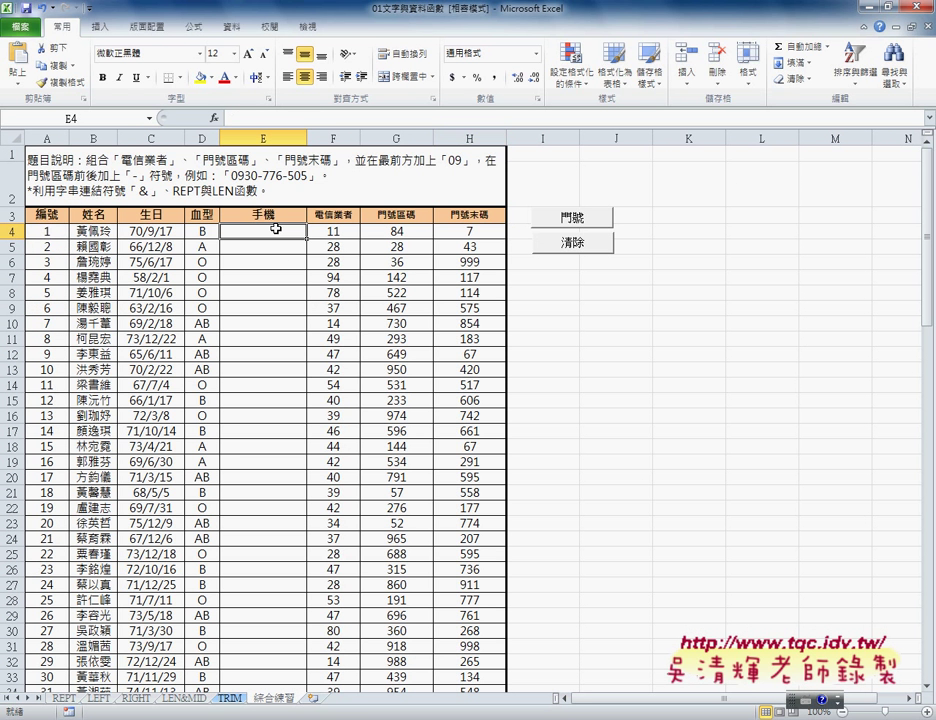
{"action": "key", "text": "ctrl+Page_Up"}
{"action": "key", "text": "ctrl+Page_Up"}
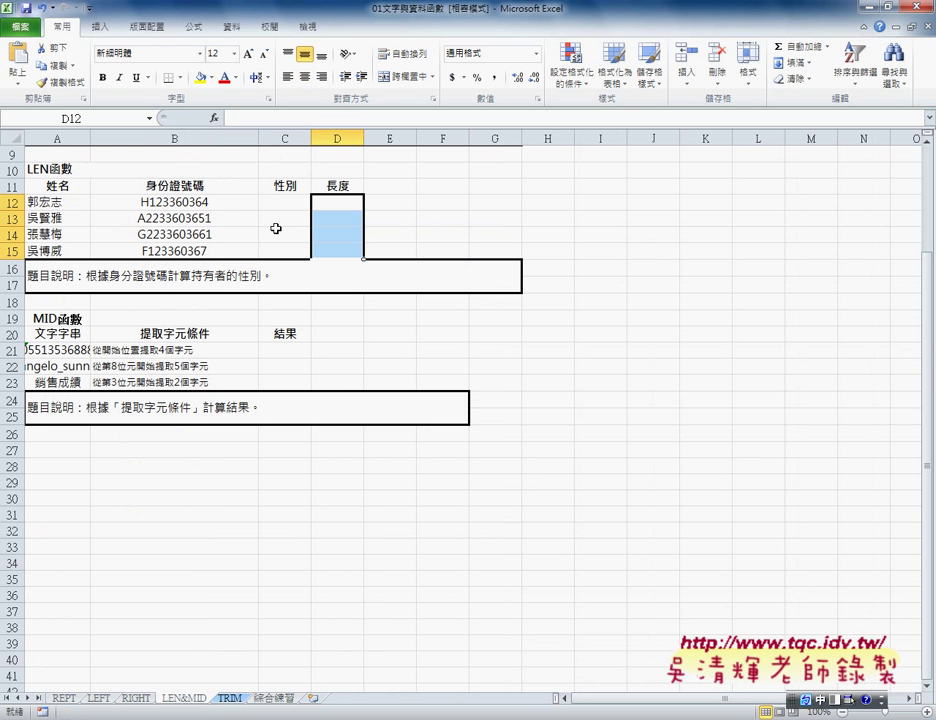
Step: Select D12 under the 長度 header and open Insert Function on the 文字 category
{"action": "left_click", "coordinate": [236, 203]}
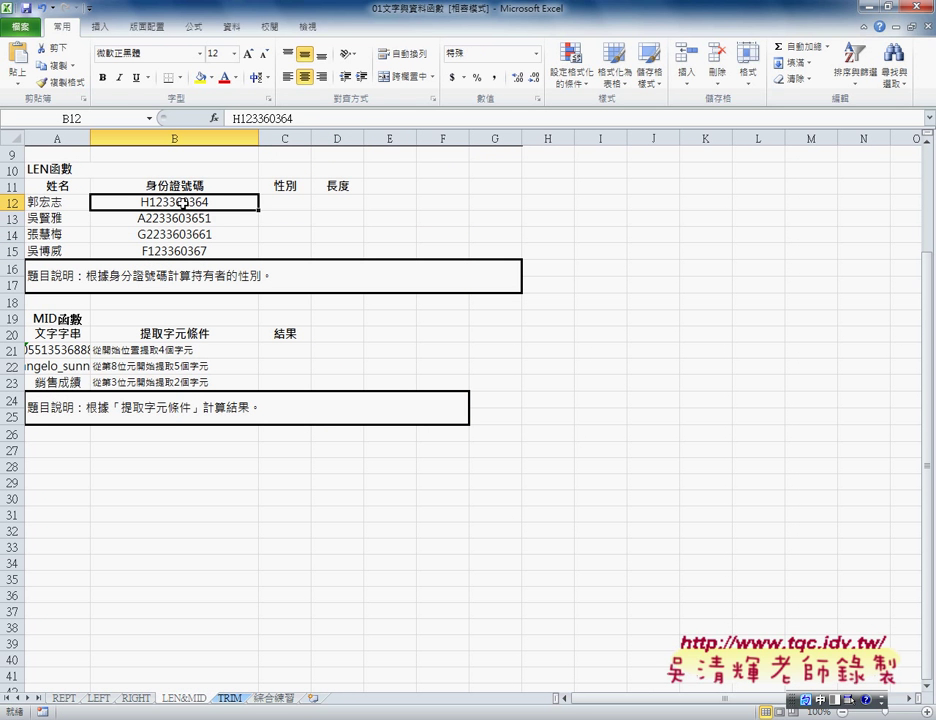
{"action": "left_click", "coordinate": [306, 204]}
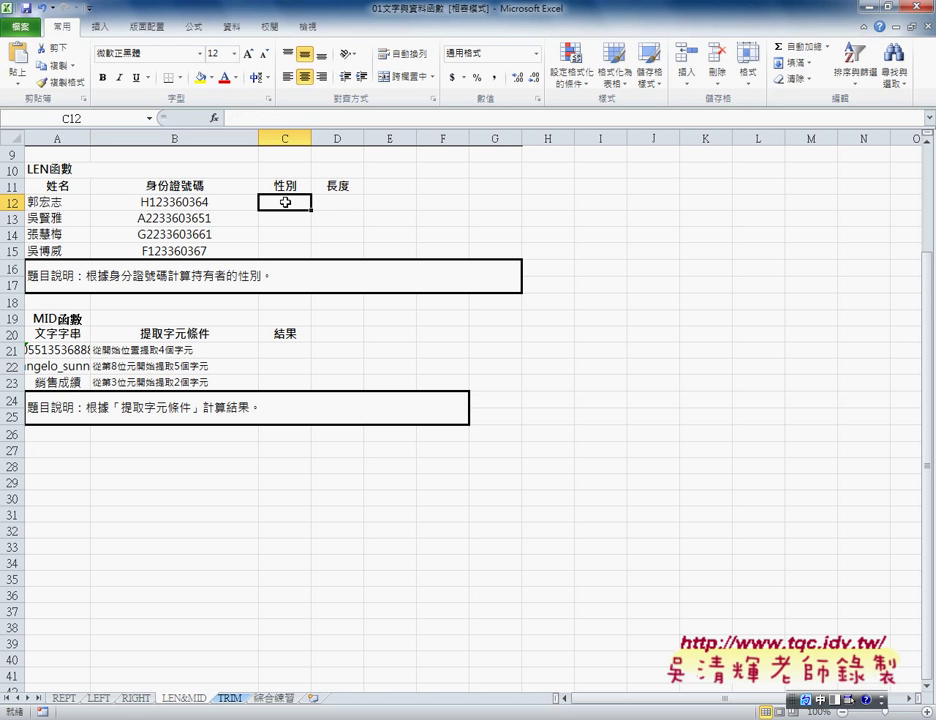
{"action": "left_click", "coordinate": [350, 202]}
{"action": "left_click", "coordinate": [340, 186]}
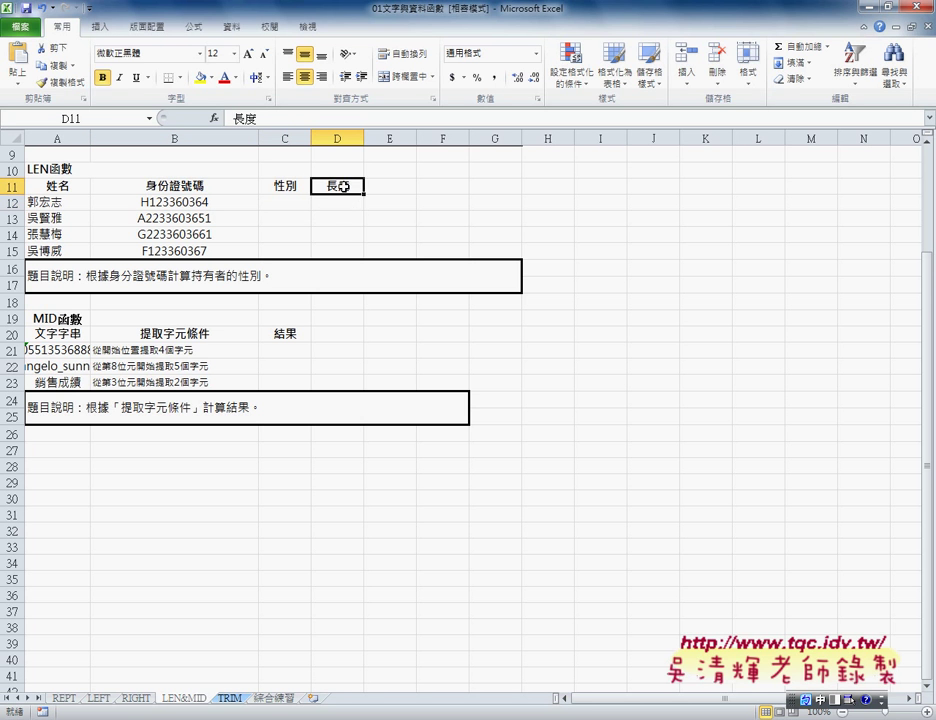
{"action": "left_click", "coordinate": [345, 202]}
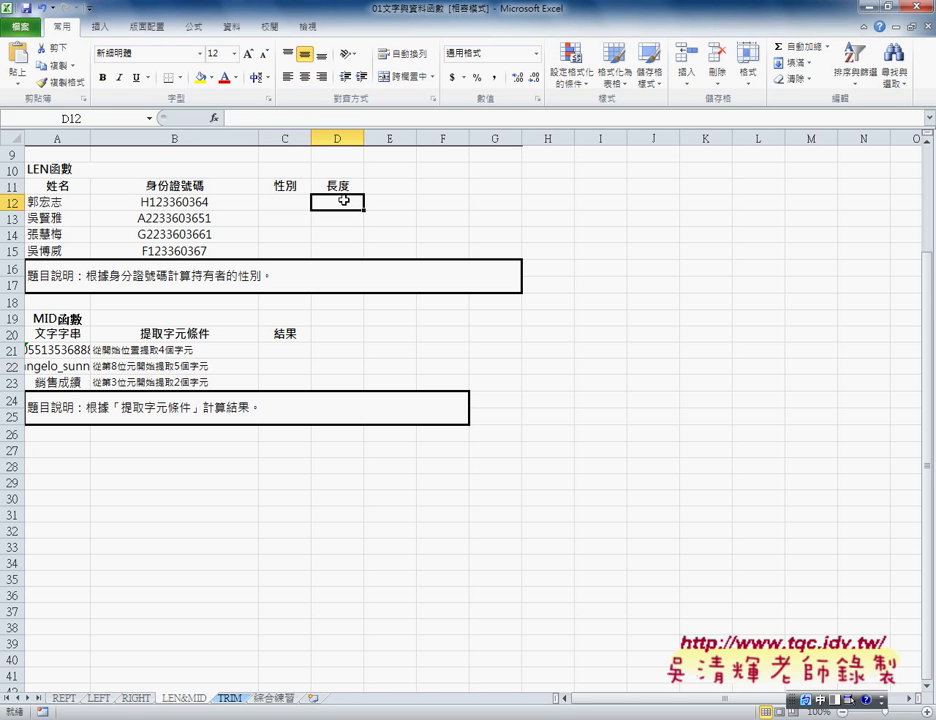
{"action": "left_click", "coordinate": [214, 118]}
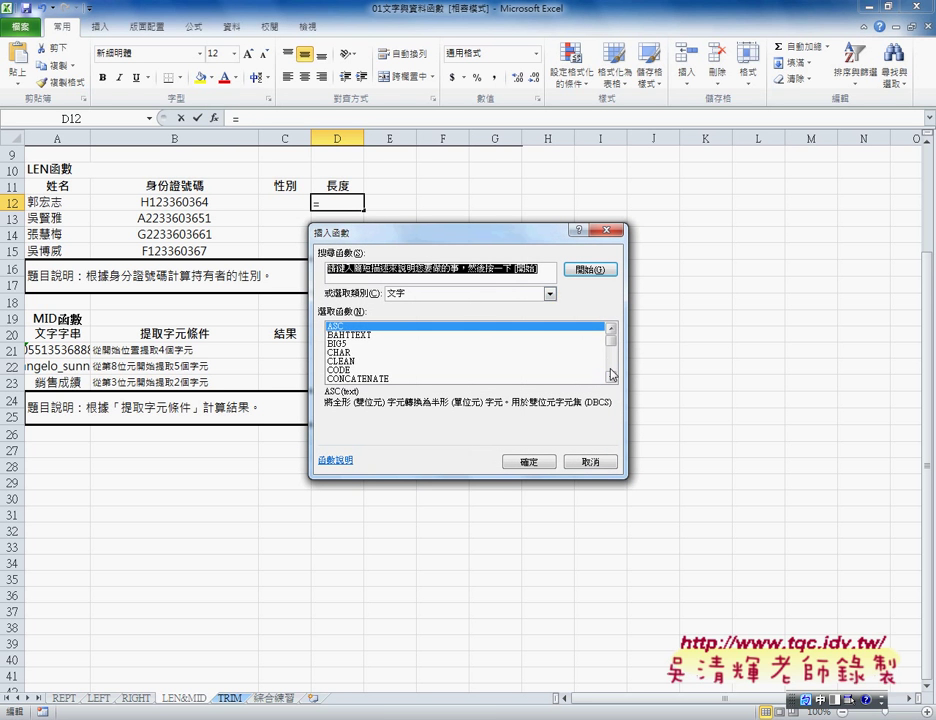
{"action": "double_click", "coordinate": [612, 378]}
{"action": "left_click", "coordinate": [612, 378]}
{"action": "left_click", "coordinate": [612, 378]}
{"action": "left_click", "coordinate": [612, 378]}
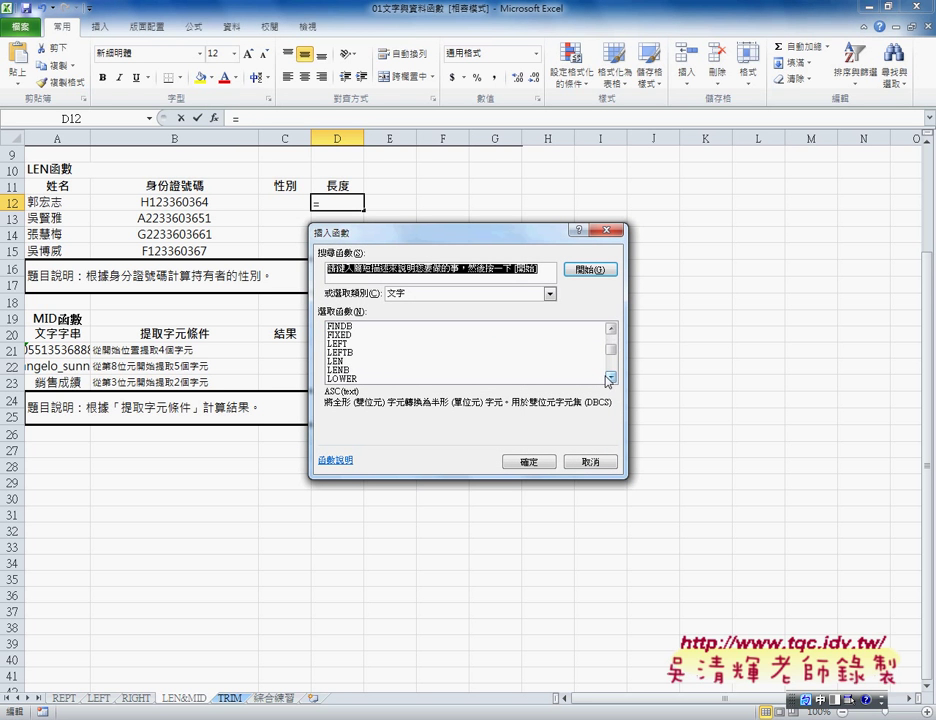
Step: Choose LEN and highlight its character-count description and help link
{"action": "left_click", "coordinate": [353, 361]}
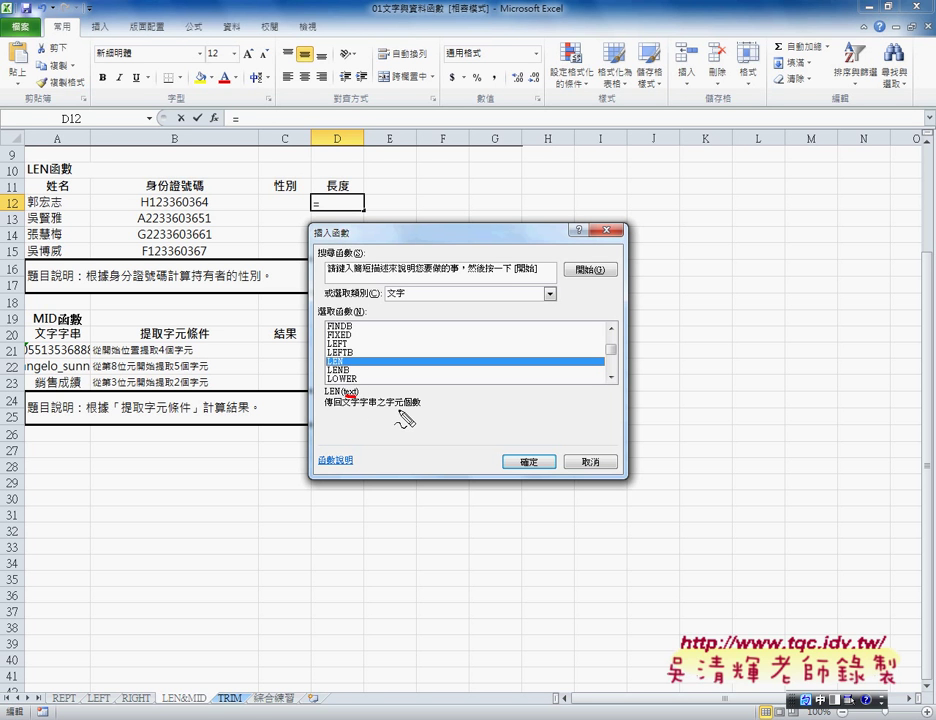
{"action": "left_click_drag", "start_coordinate": [389, 407], "coordinate": [421, 407]}
{"action": "mouse_move", "coordinate": [355, 466]}
{"action": "left_mouse_down"}
{"action": "mouse_move", "coordinate": [318, 478]}
{"action": "mouse_move", "coordinate": [350, 460]}
{"action": "left_mouse_up"}
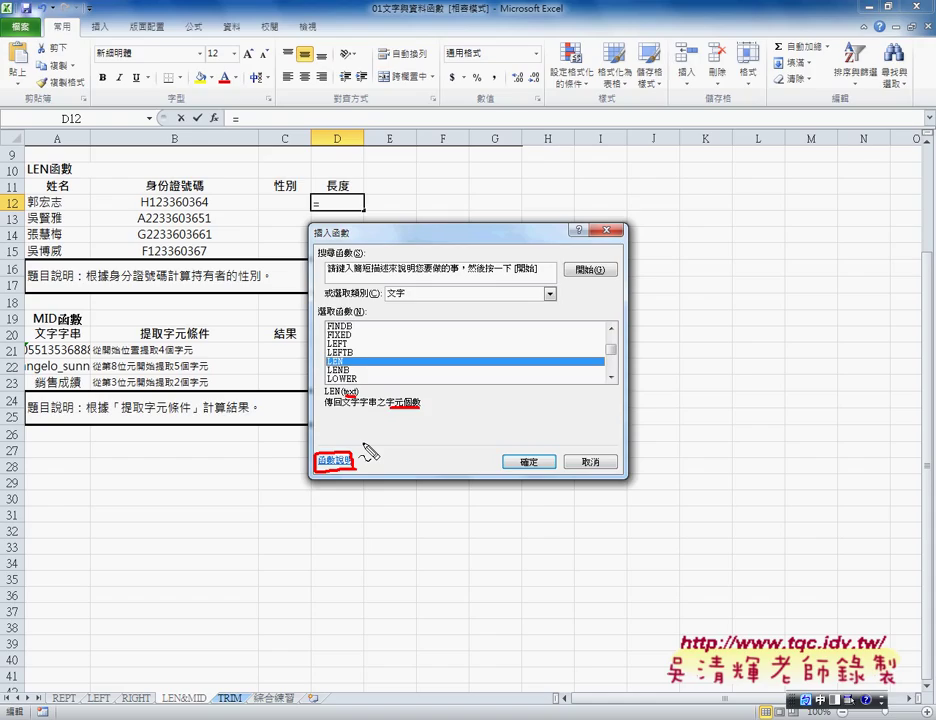
{"action": "key", "text": "Escape"}
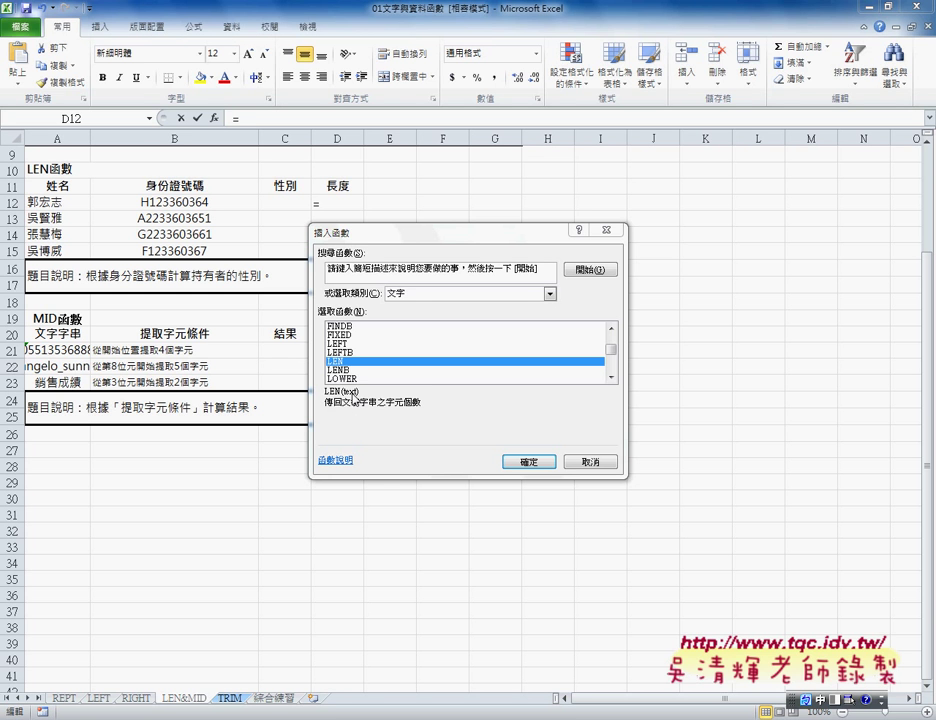
Step: Enter =LEN(B12) in D12 and fill it down to D15, giving 10, 11, 11 and 10
{"action": "left_click", "coordinate": [537, 462]}
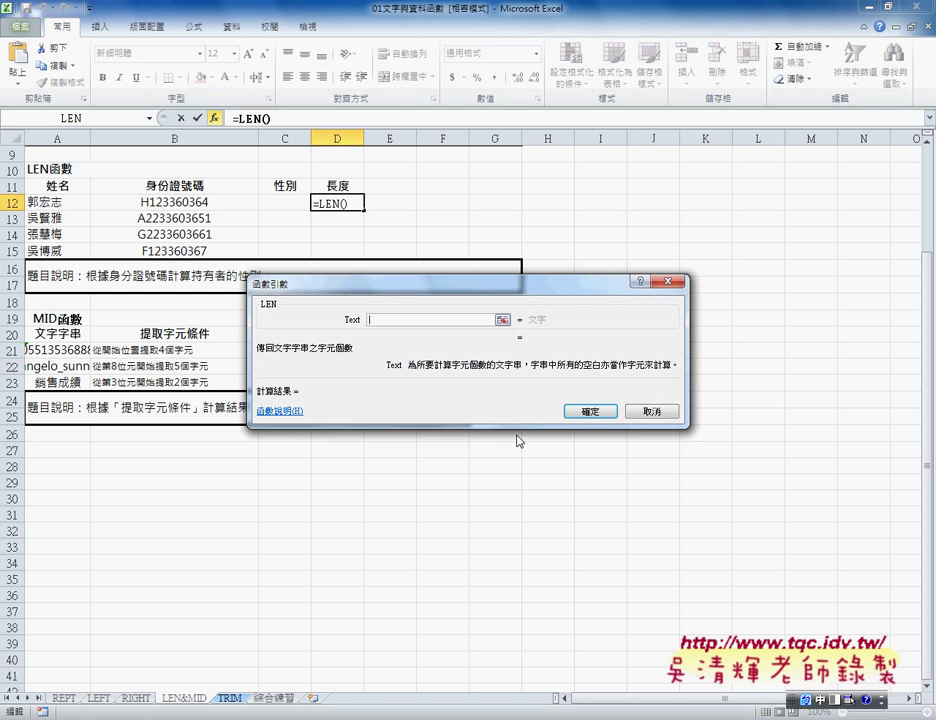
{"action": "left_click", "coordinate": [197, 203]}
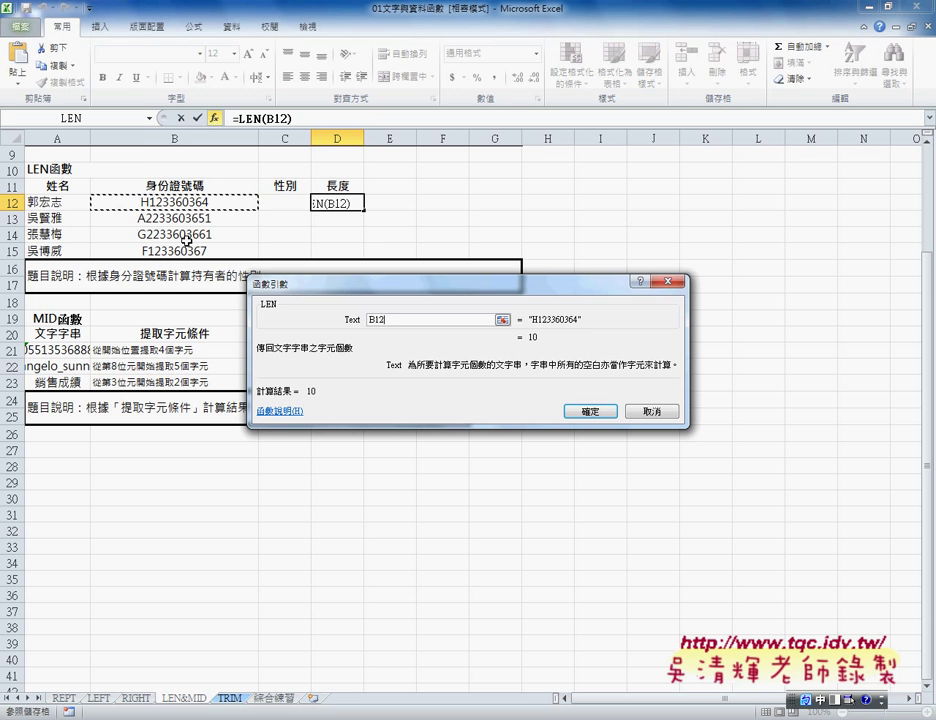
{"action": "left_click", "coordinate": [596, 413]}
{"action": "left_click_drag", "start_coordinate": [363, 210], "coordinate": [364, 259]}
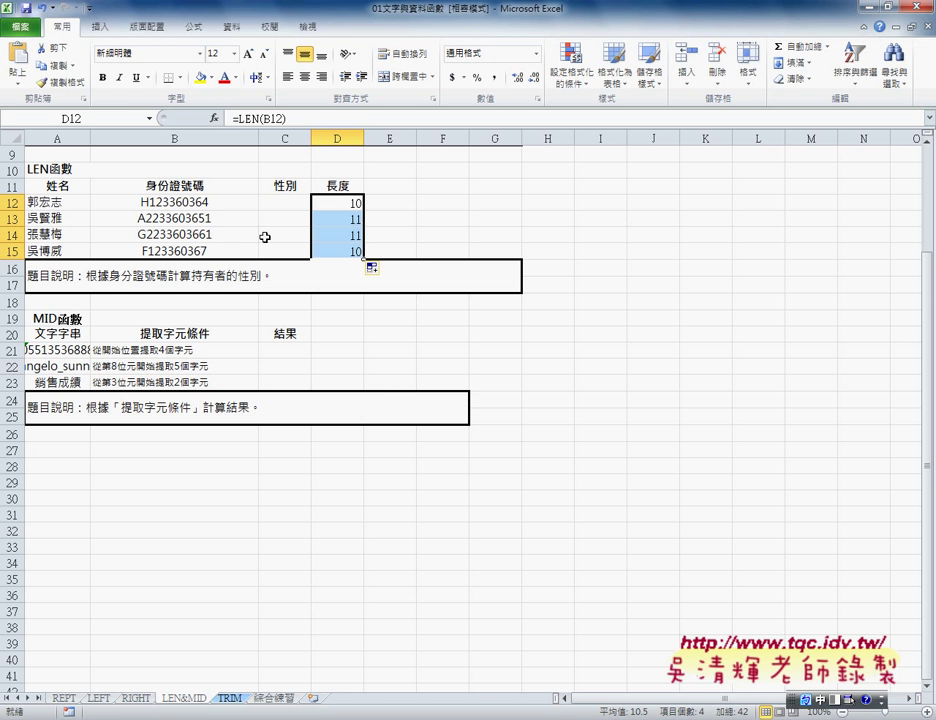
Step: Delete the extra final digit from the ID numbers in B14 and B13, then confirm D12:D15 all read 10
{"action": "left_click", "coordinate": [246, 234]}
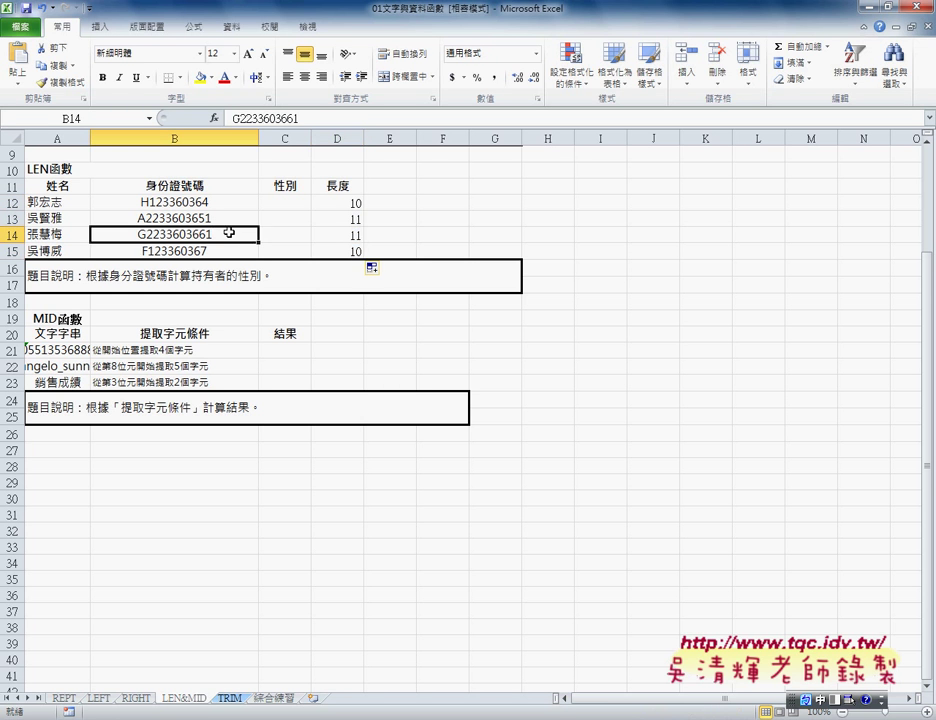
{"action": "double_click", "coordinate": [252, 235]}
{"action": "key", "text": "BackSpace"}
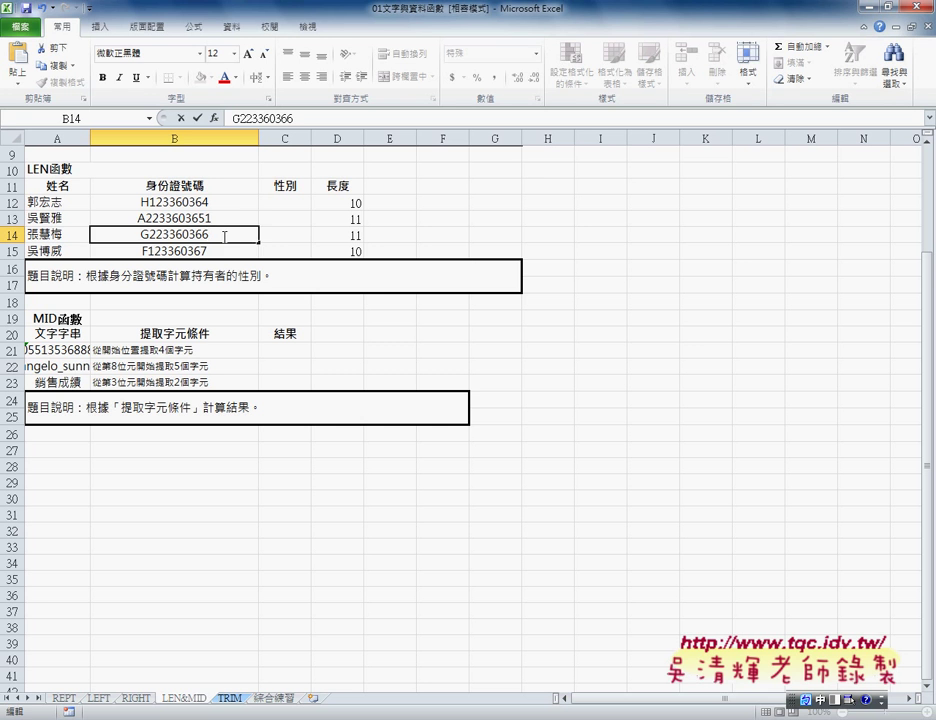
{"action": "left_click", "coordinate": [252, 218]}
{"action": "key", "text": "BackSpace"}
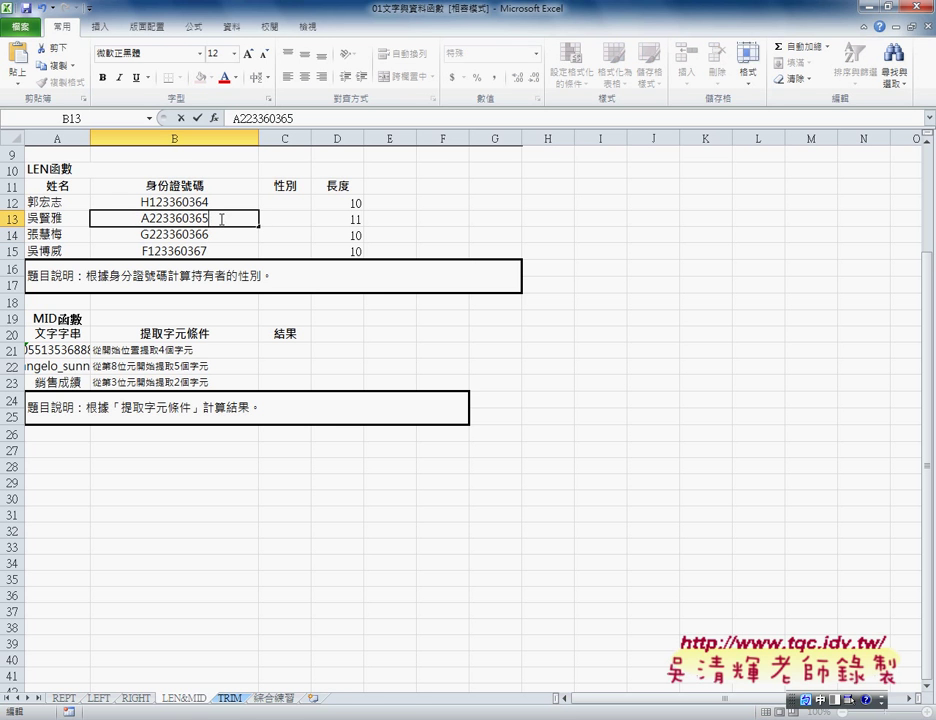
{"action": "key", "text": "Return"}
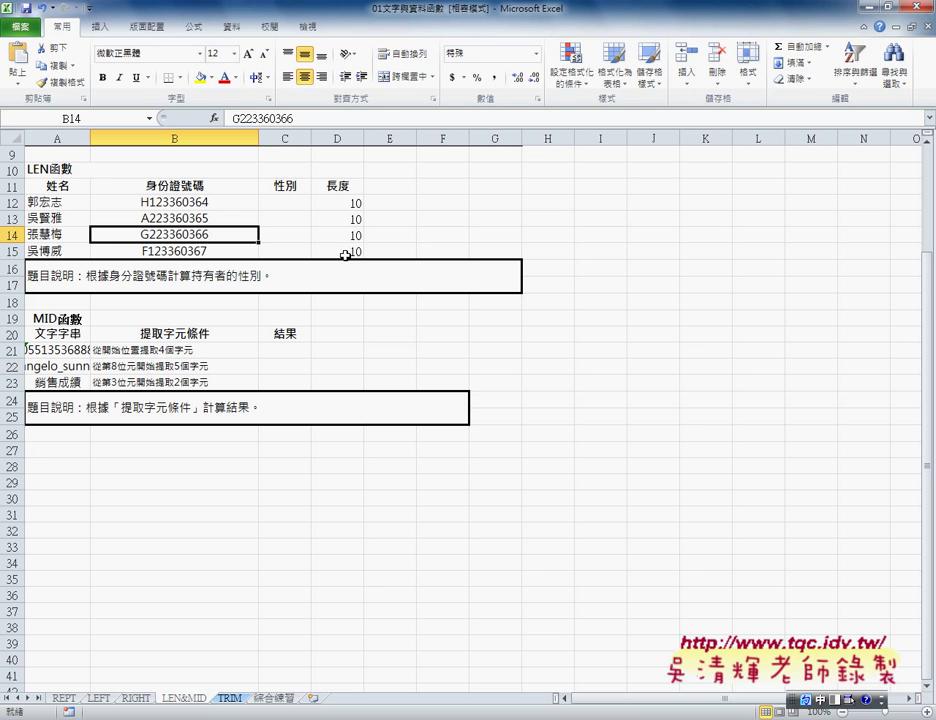
{"action": "left_click_drag", "start_coordinate": [341, 205], "coordinate": [341, 249]}
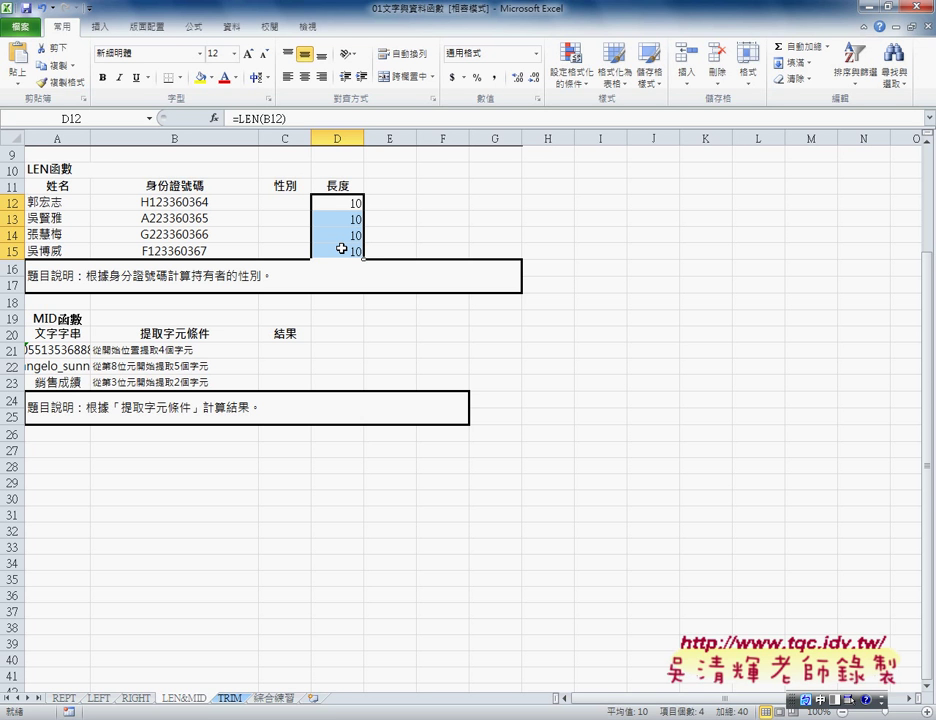
{"action": "left_click", "coordinate": [273, 197]}
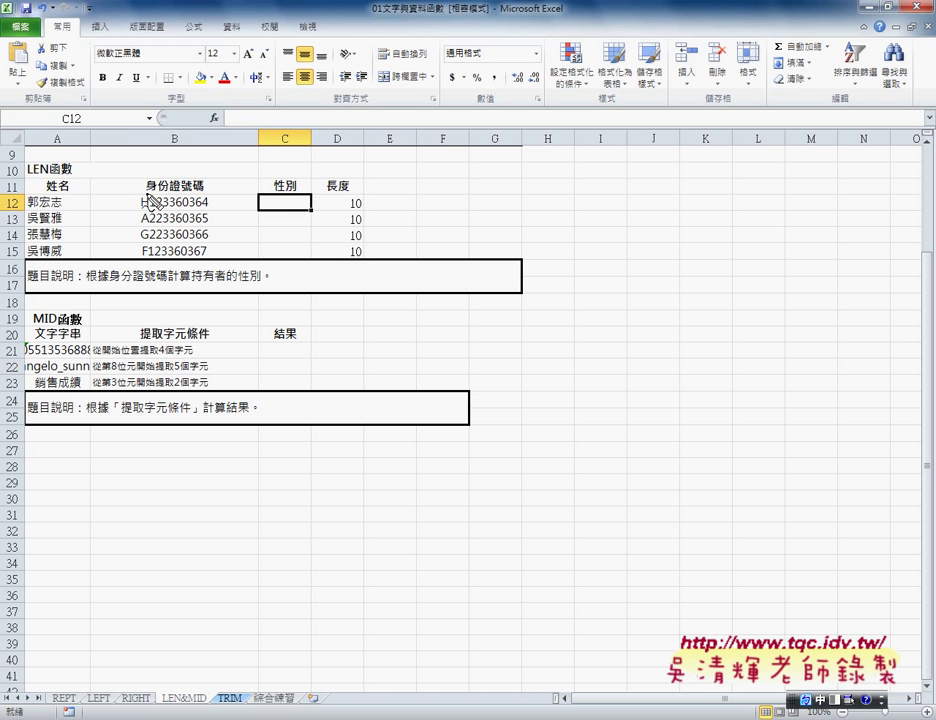
{"action": "left_click_drag", "start_coordinate": [146, 195], "coordinate": [146, 265]}
{"action": "left_click_drag", "start_coordinate": [152, 194], "coordinate": [155, 265]}
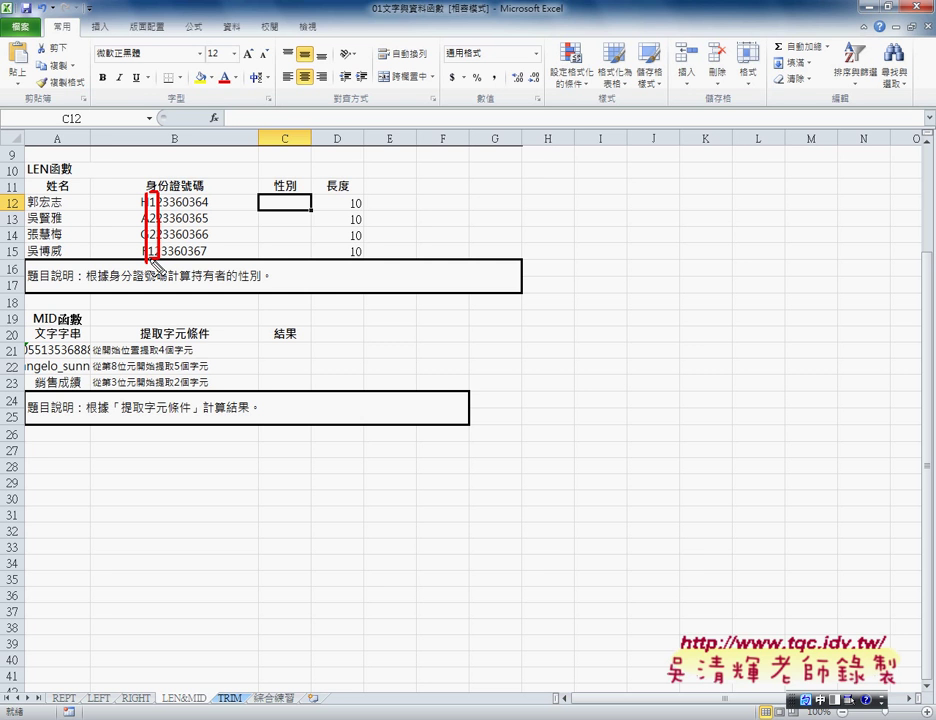
{"action": "key", "text": "Escape"}
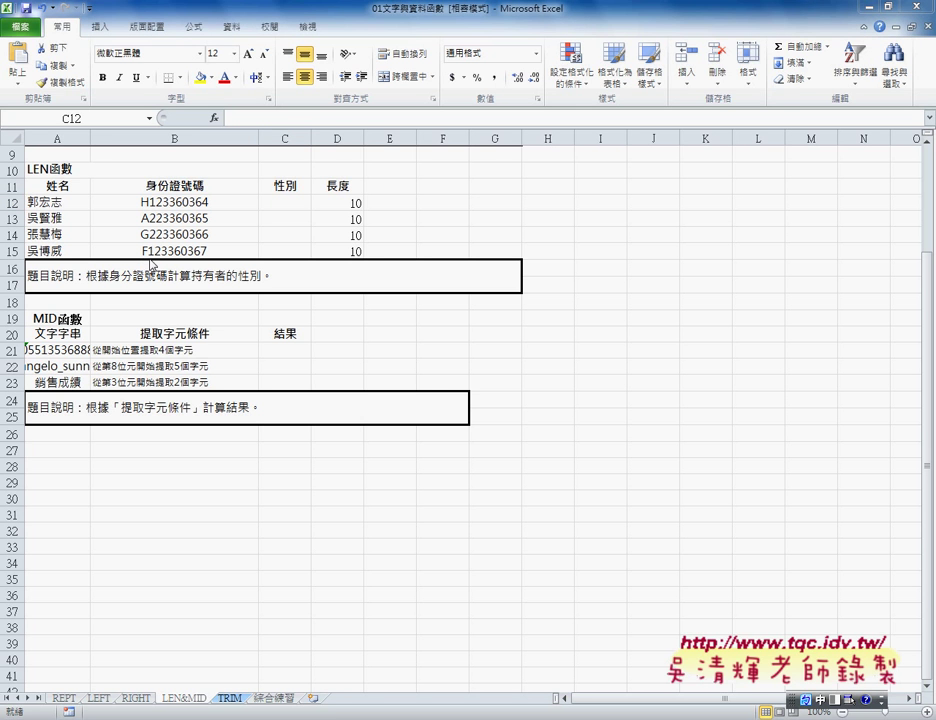
{"action": "left_click", "coordinate": [294, 203]}
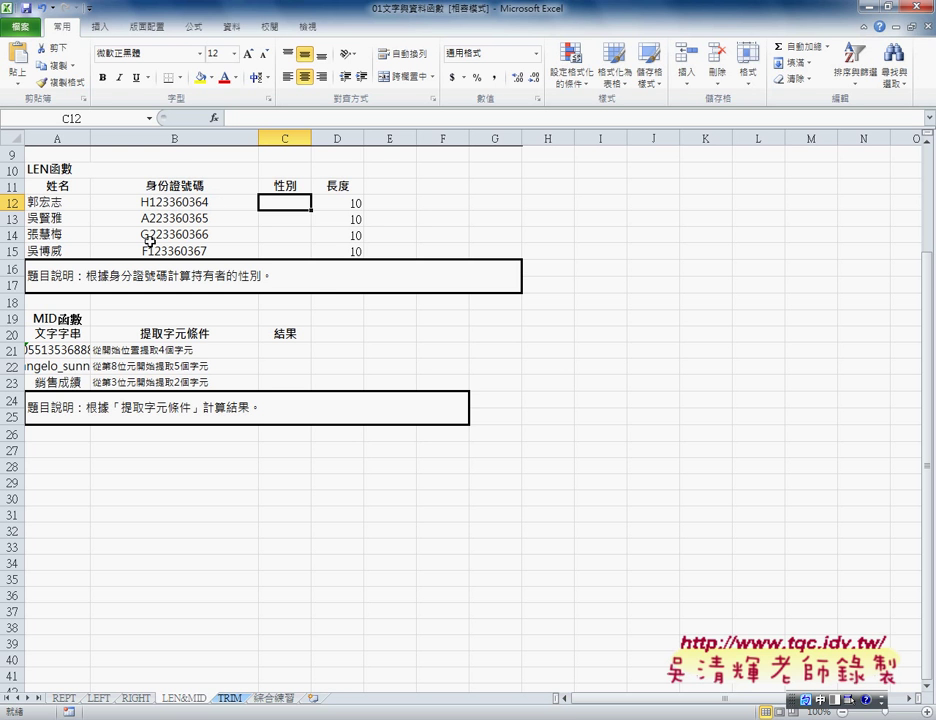
Step: Insert the MID function into C12 from the Text category and open its arguments
{"action": "left_click", "coordinate": [213, 118]}
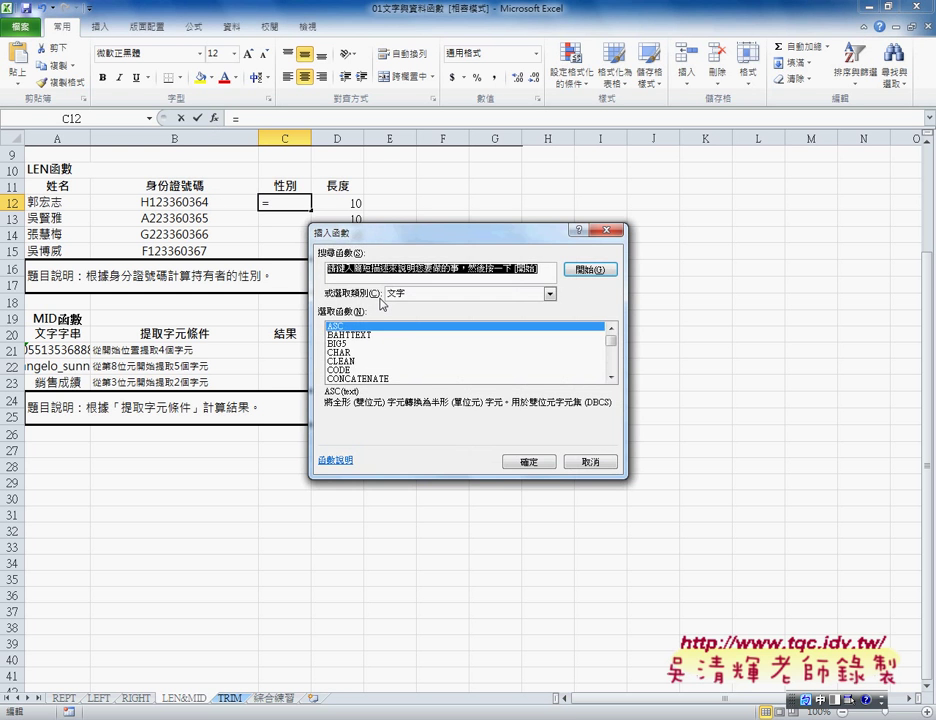
{"action": "left_click", "coordinate": [612, 377]}
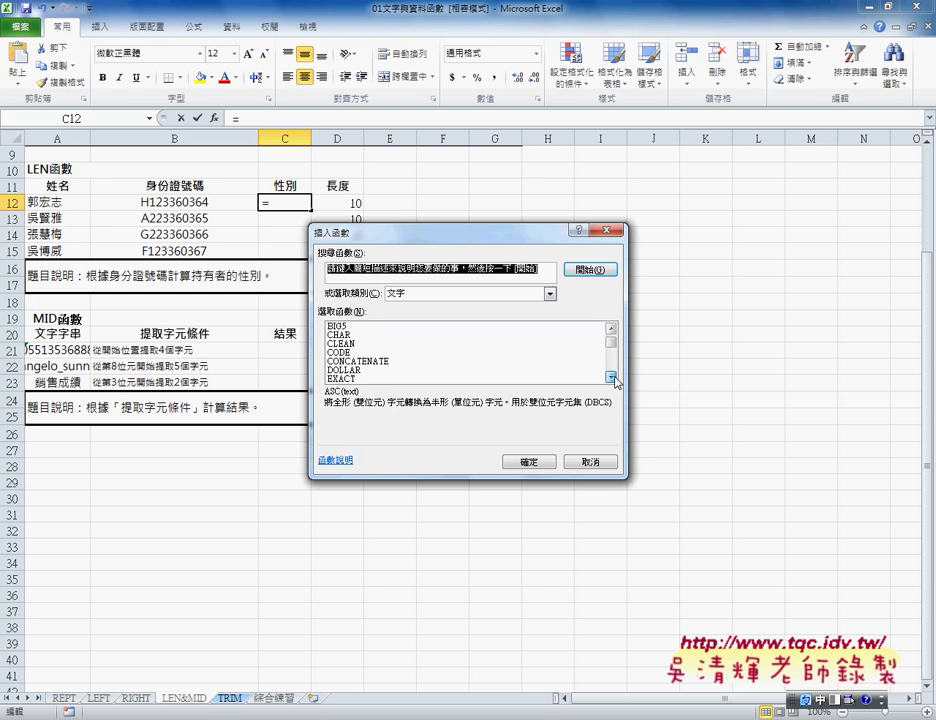
{"action": "left_click", "coordinate": [612, 377]}
{"action": "left_click", "coordinate": [612, 377]}
{"action": "left_click", "coordinate": [612, 378]}
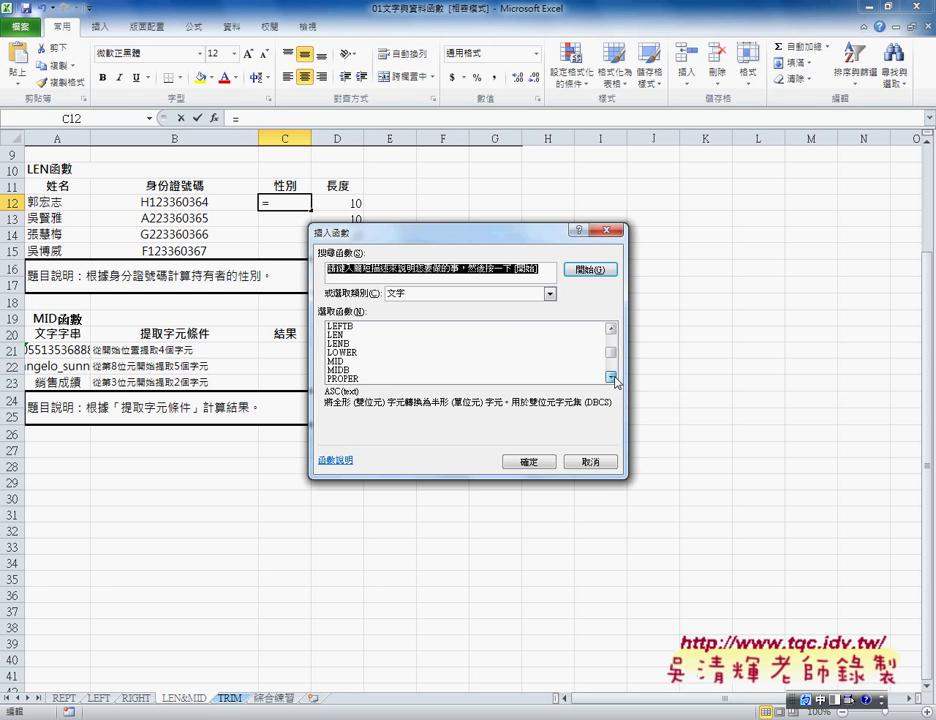
{"action": "left_click", "coordinate": [341, 364]}
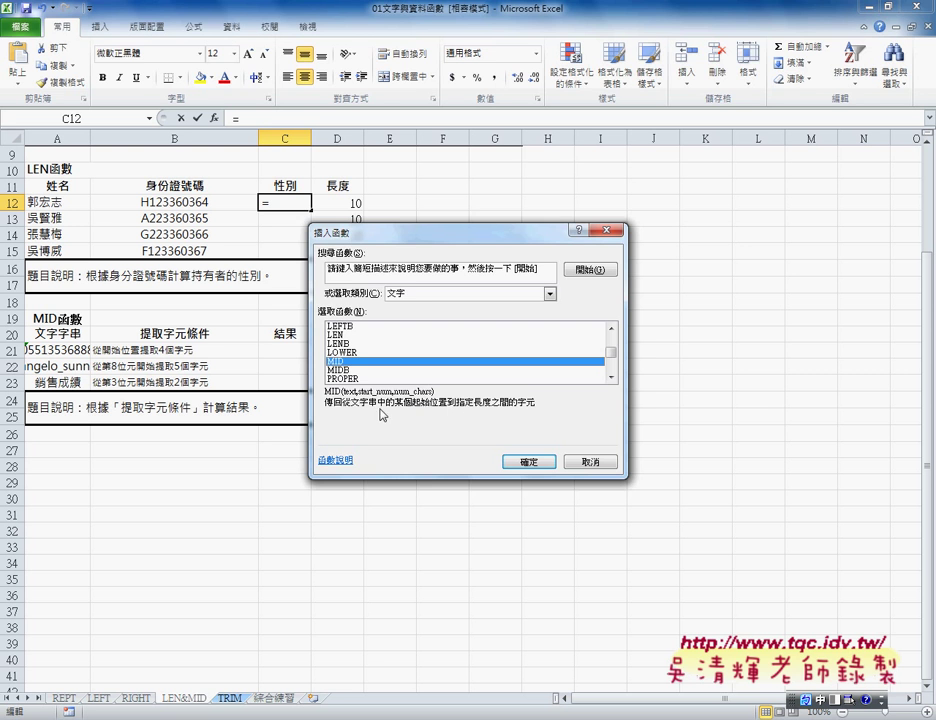
{"action": "left_click", "coordinate": [529, 462]}
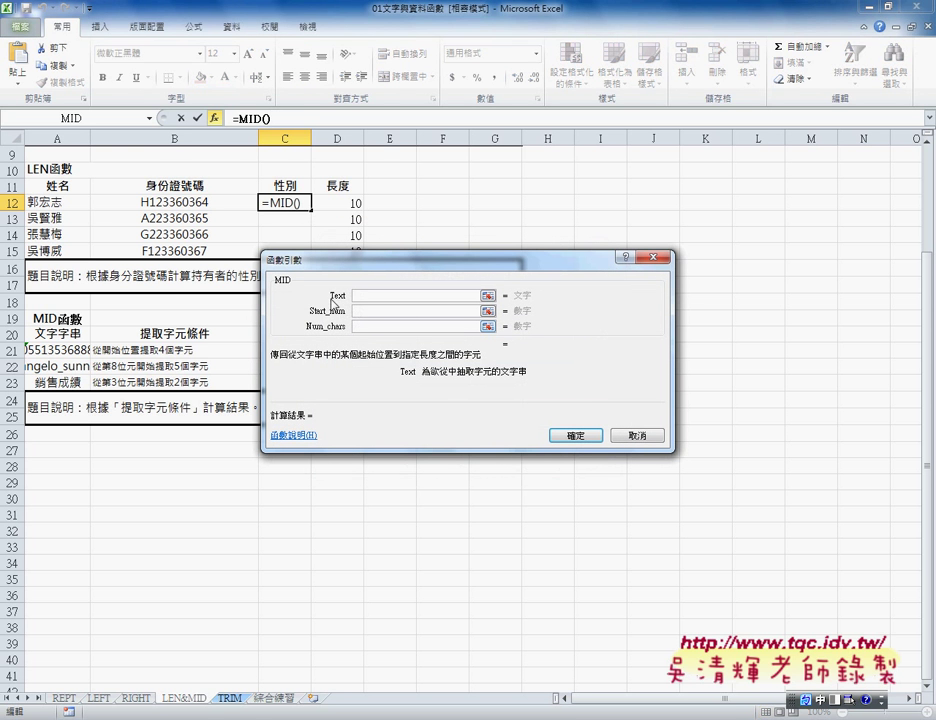
Step: Set MID's Text to B12 and try values for Start_num and Num_chars
{"action": "left_click", "coordinate": [185, 203]}
{"action": "left_click", "coordinate": [360, 311]}
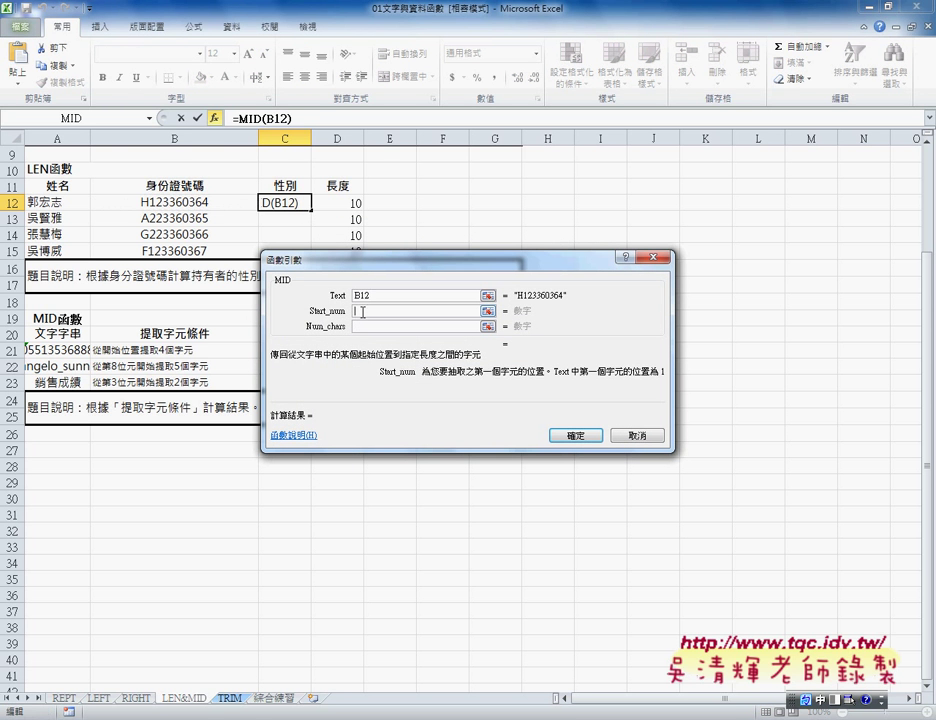
{"action": "type", "text": "1"}
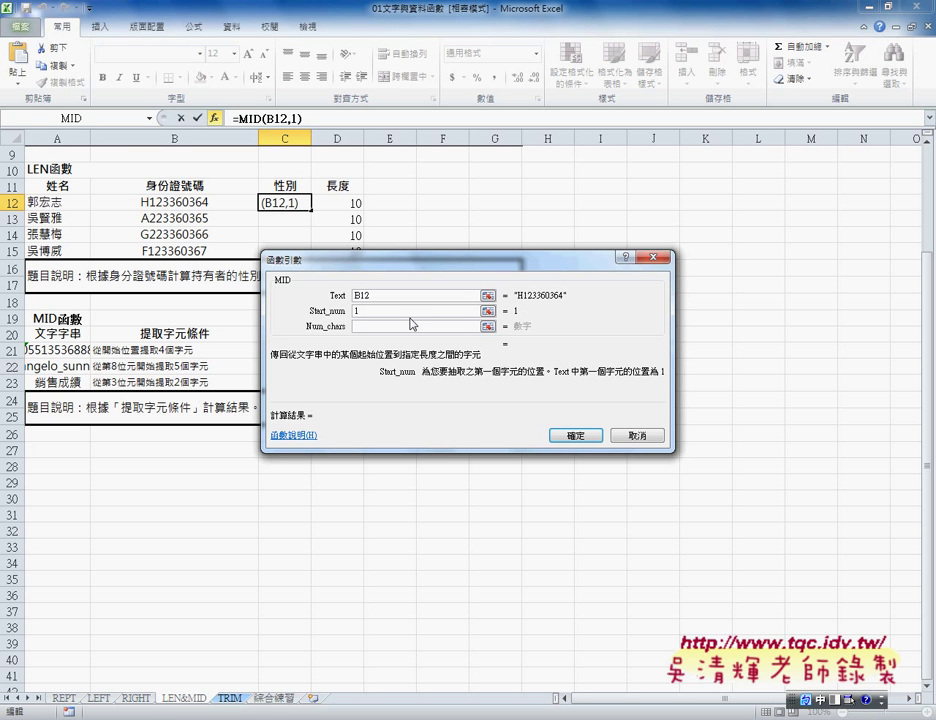
{"action": "left_click", "coordinate": [372, 326]}
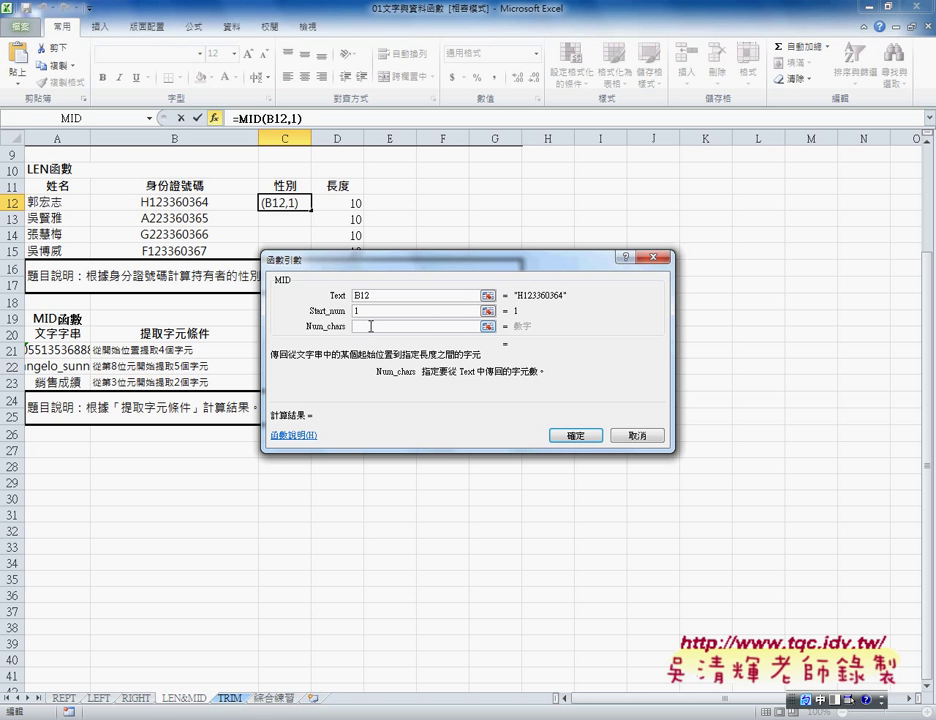
{"action": "type", "text": "1"}
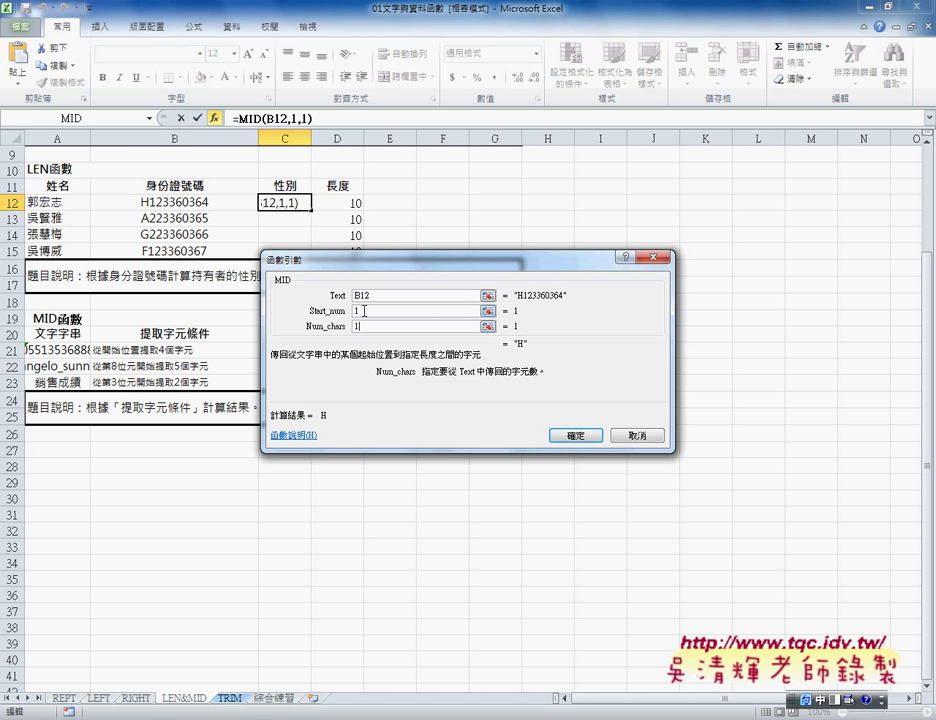
{"action": "left_click", "coordinate": [355, 311]}
{"action": "type", "text": "2"}
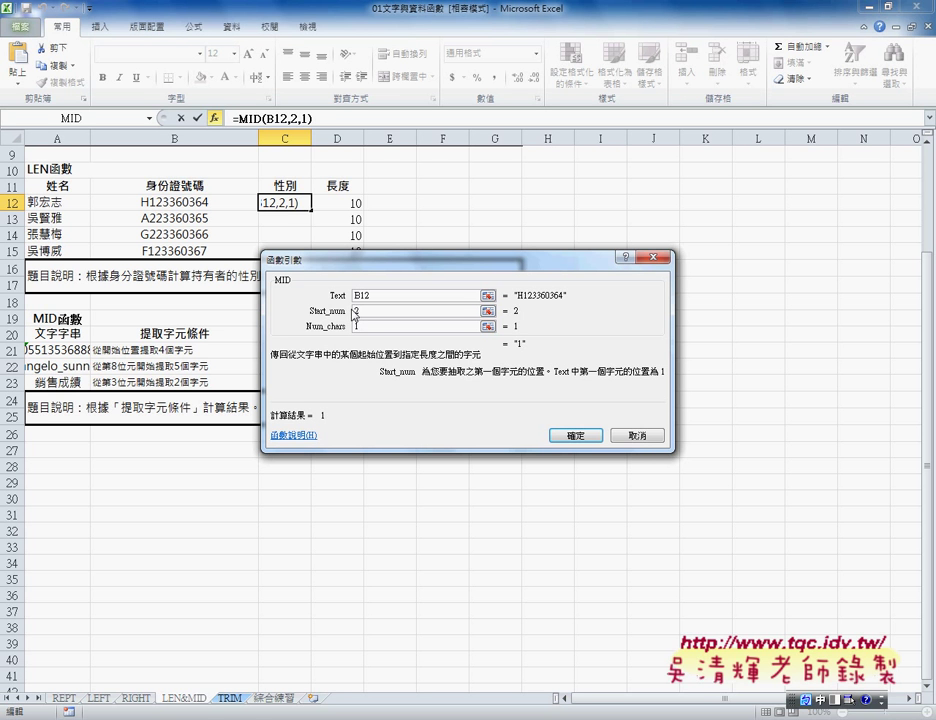
{"action": "key", "text": "BackSpace"}
{"action": "type", "text": "1"}
Step: Set Start_num to 2 with Num_chars 1, making =MID(B12,2,1) return 1
{"action": "double_click", "coordinate": [357, 311]}
{"action": "type", "text": "2"}
{"action": "left_click", "coordinate": [375, 326]}
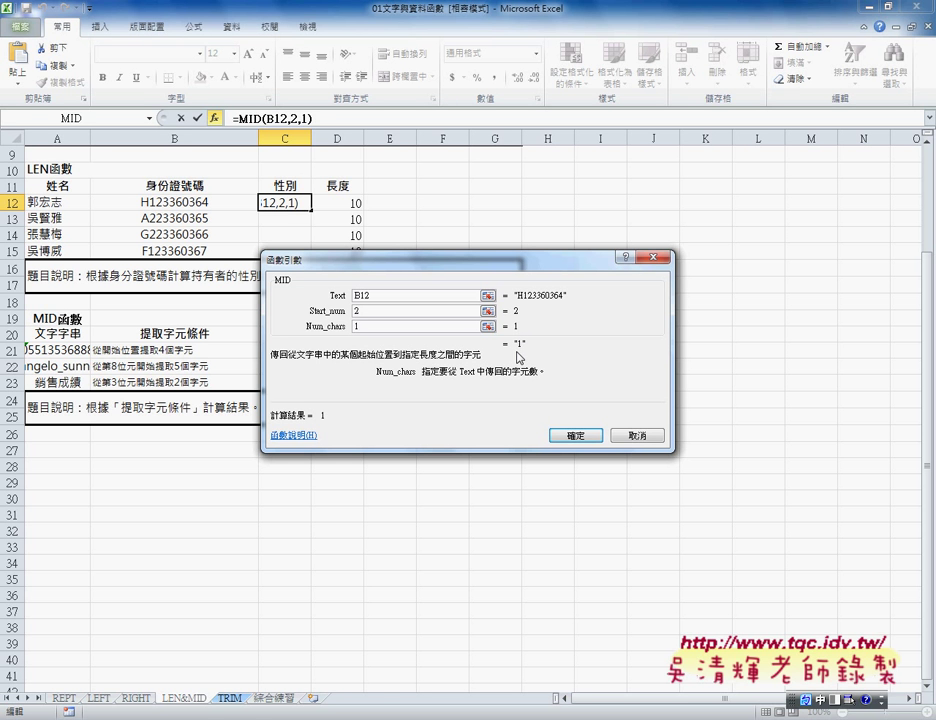
{"action": "left_click", "coordinate": [514, 342]}
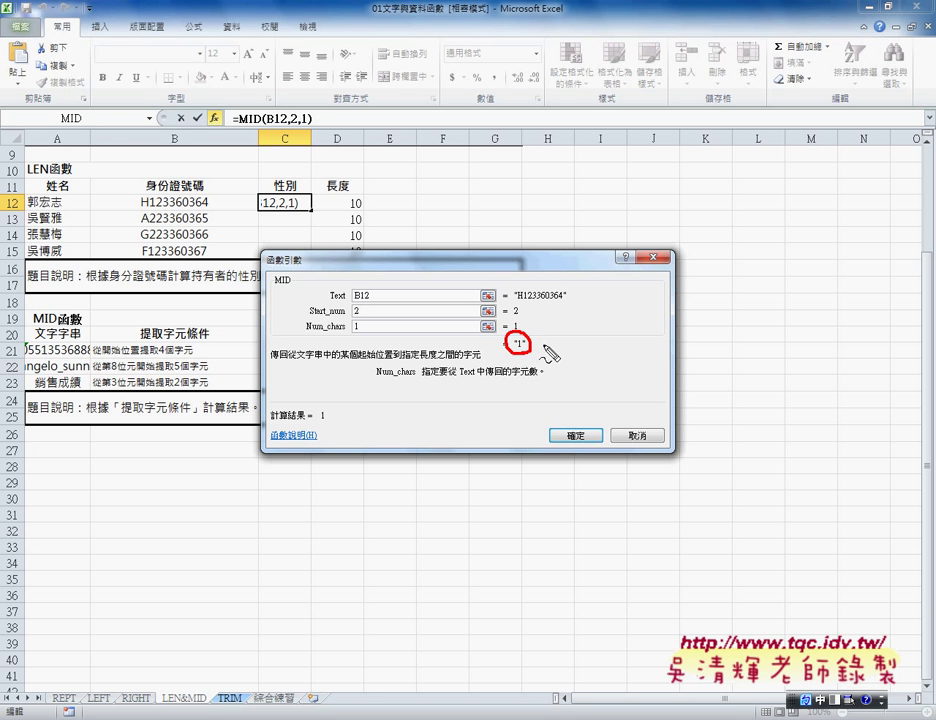
{"action": "mouse_move", "coordinate": [578, 336]}
{"action": "left_mouse_down"}
{"action": "mouse_move", "coordinate": [579, 355]}
{"action": "mouse_move", "coordinate": [541, 346]}
{"action": "mouse_move", "coordinate": [565, 351]}
{"action": "left_mouse_up"}
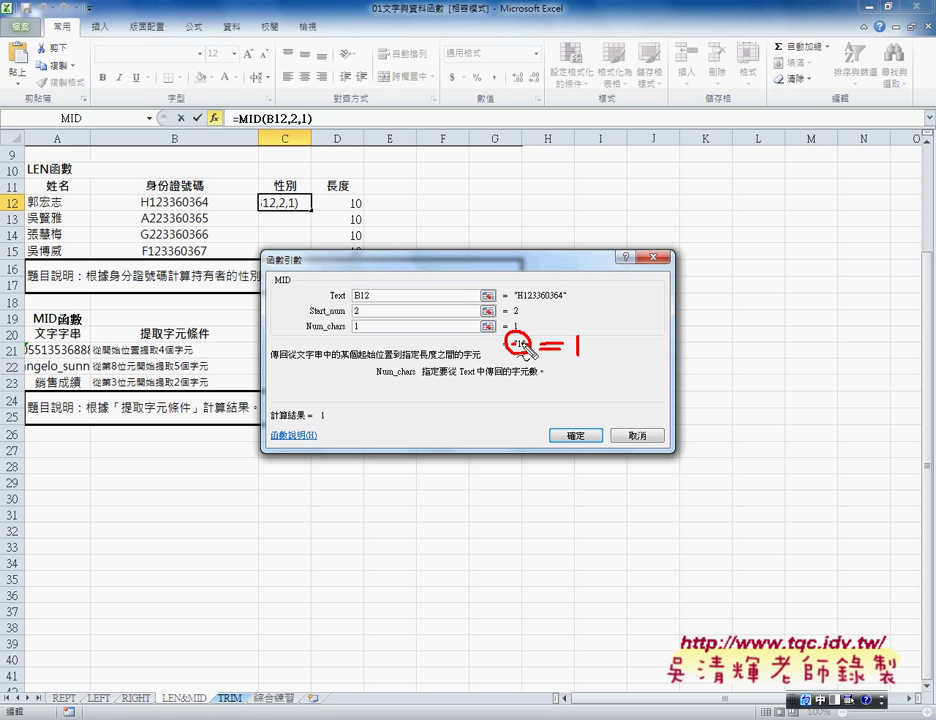
{"action": "left_click_drag", "start_coordinate": [552, 342], "coordinate": [540, 350]}
{"action": "key", "text": "ctrl+z"}
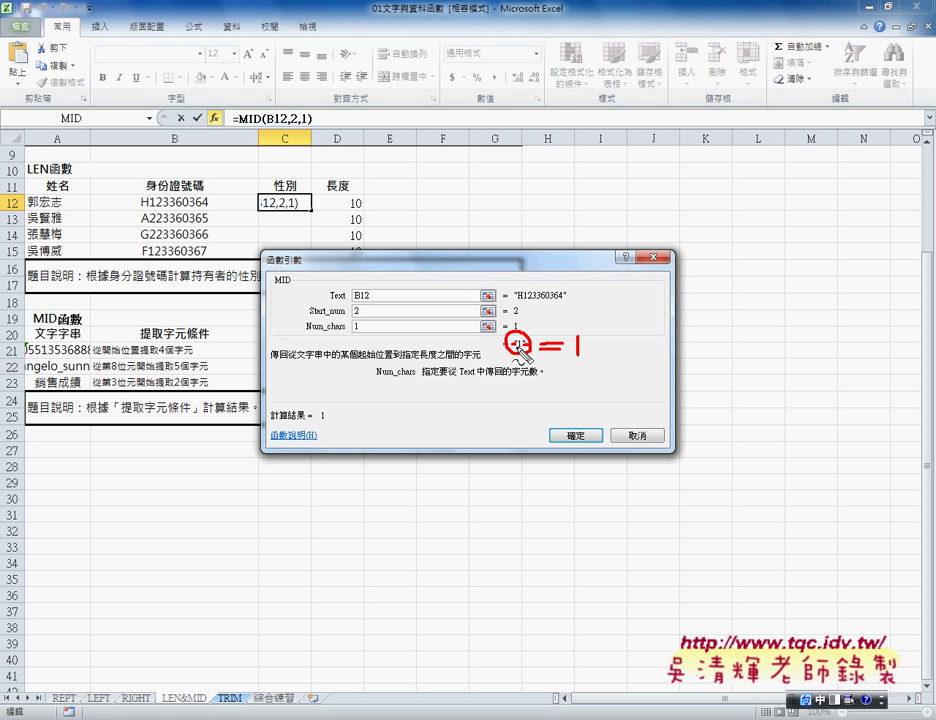